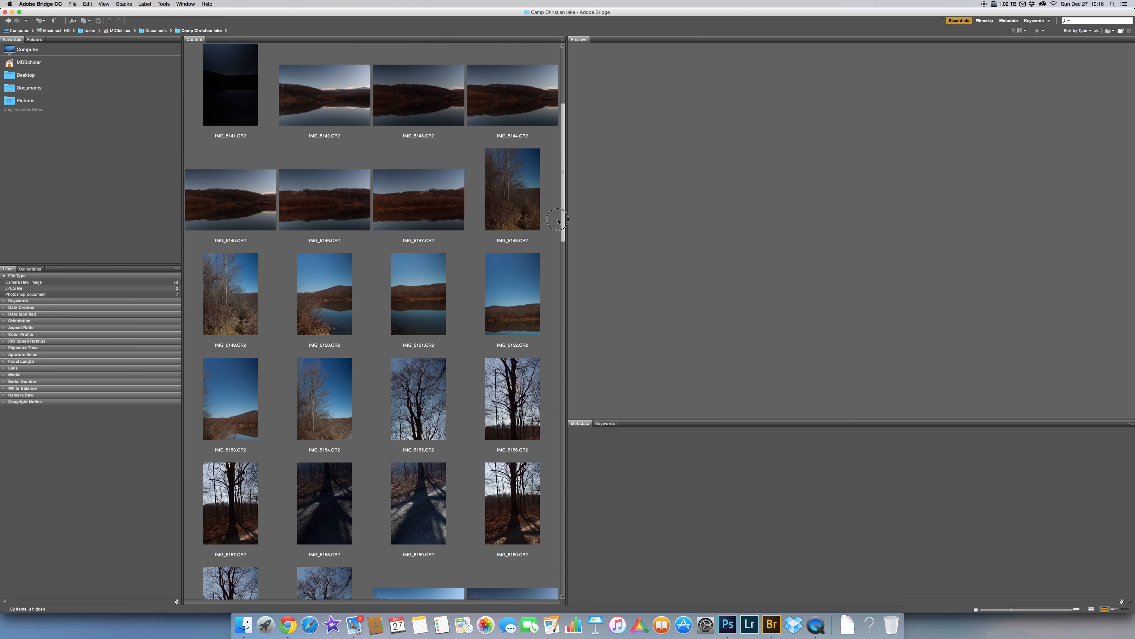
Select the lake photos IMG_5133.CR2, IMG_5134.CR2 and IMG_5135.CR2 together in the Camp Christian lake folder.
scroll(348, 104, up, 8)
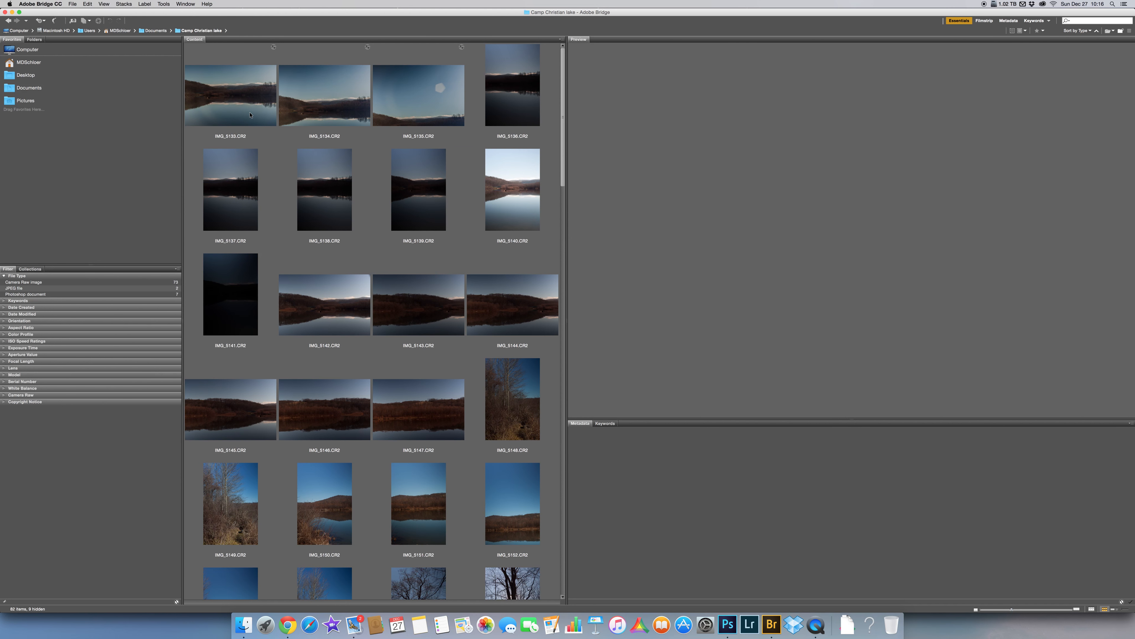
click(250, 114)
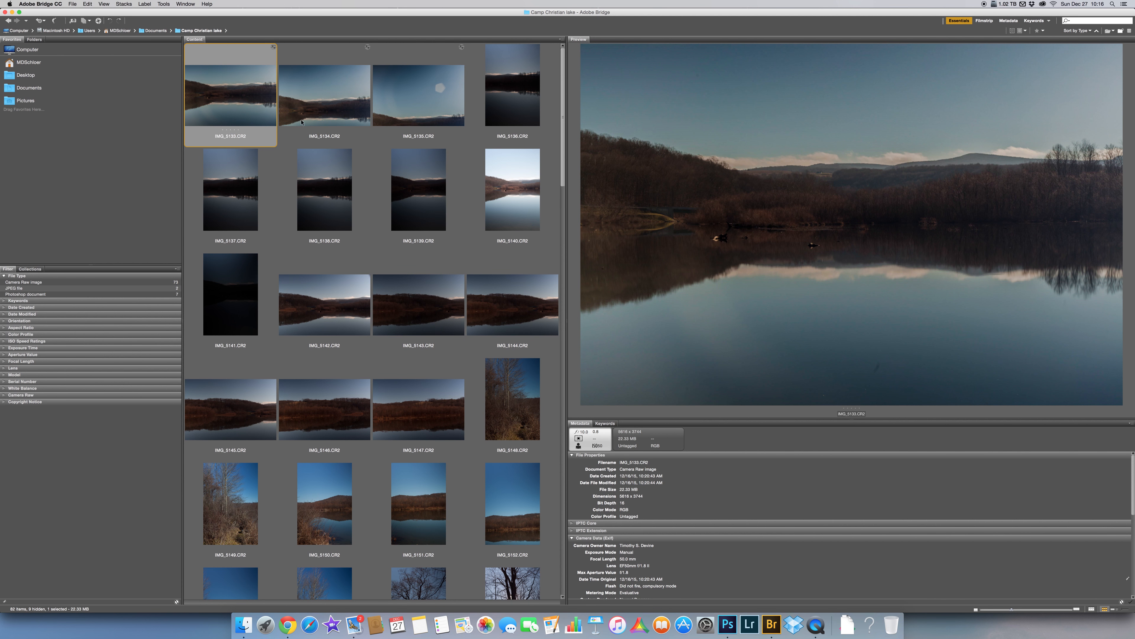
super+click(333, 121)
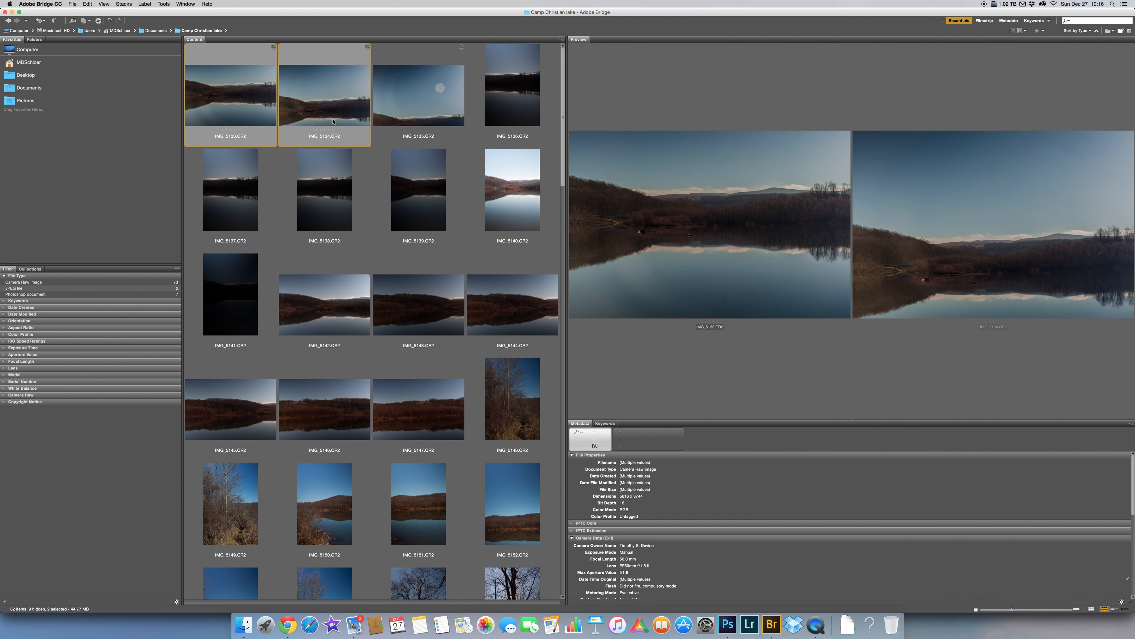
super+click(427, 111)
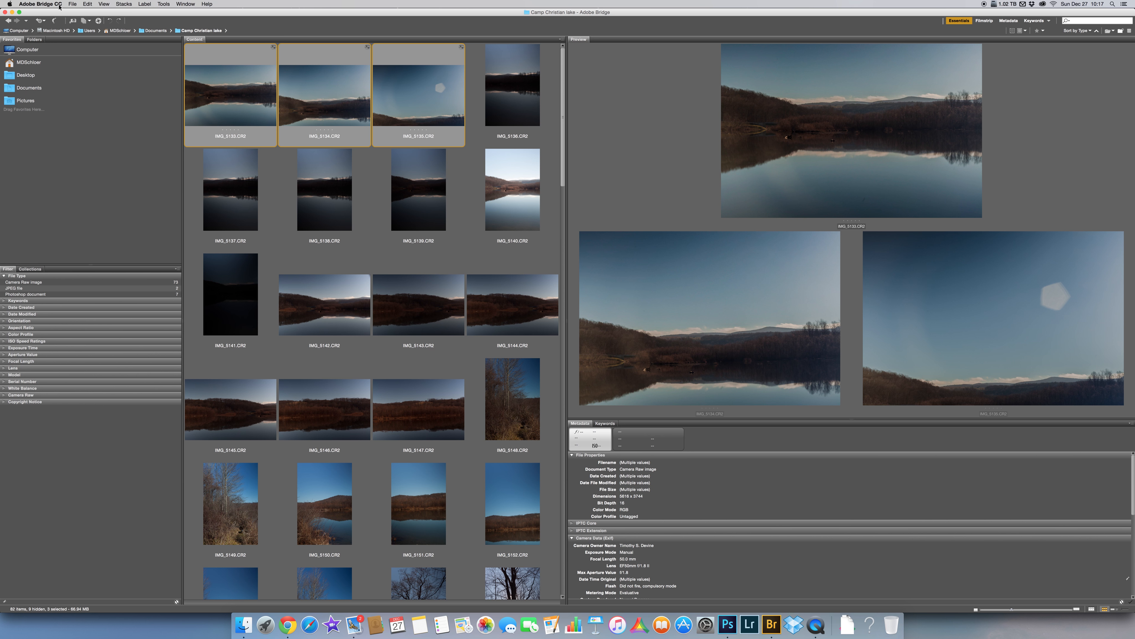
Try to run Photomerge on the three selected lake photos, declining to queue the command.
click(164, 4)
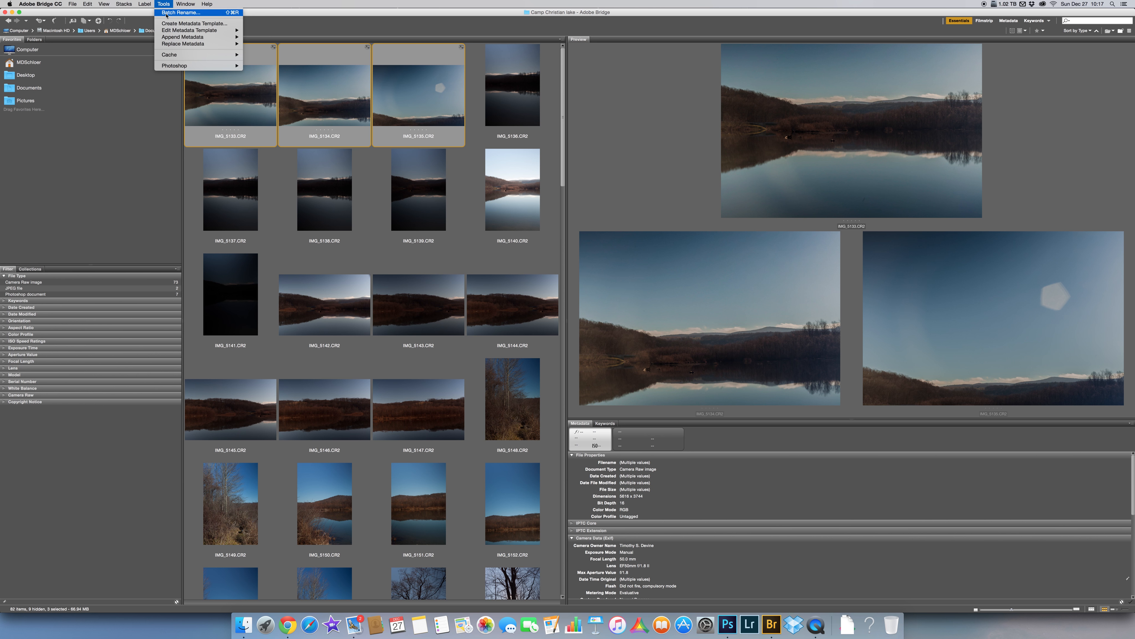
mouse_move(215, 68)
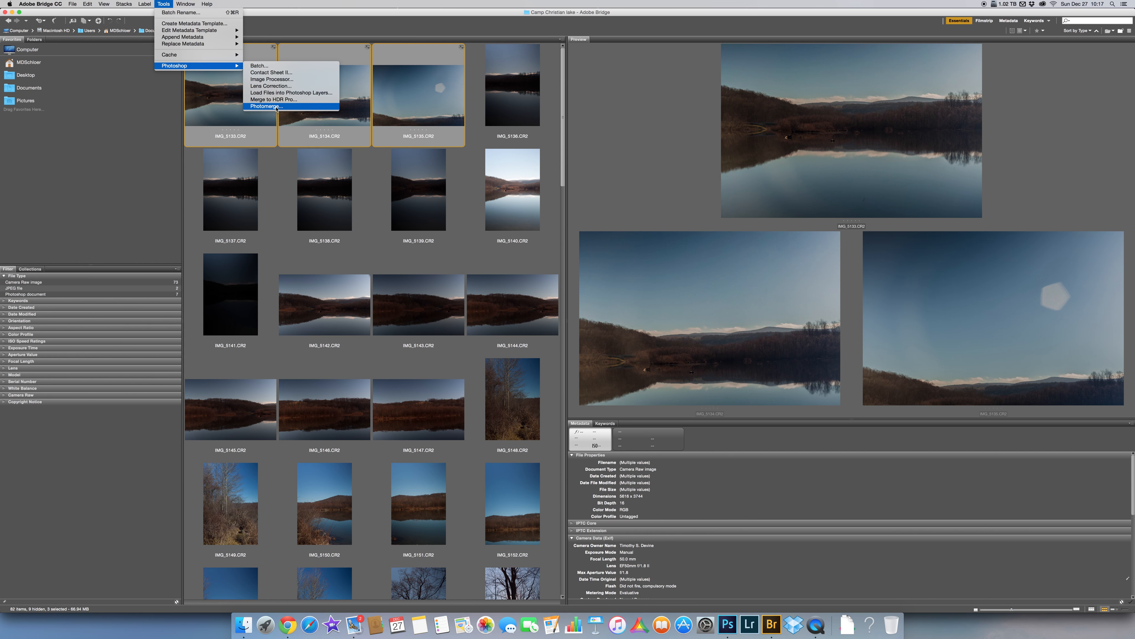
click(295, 108)
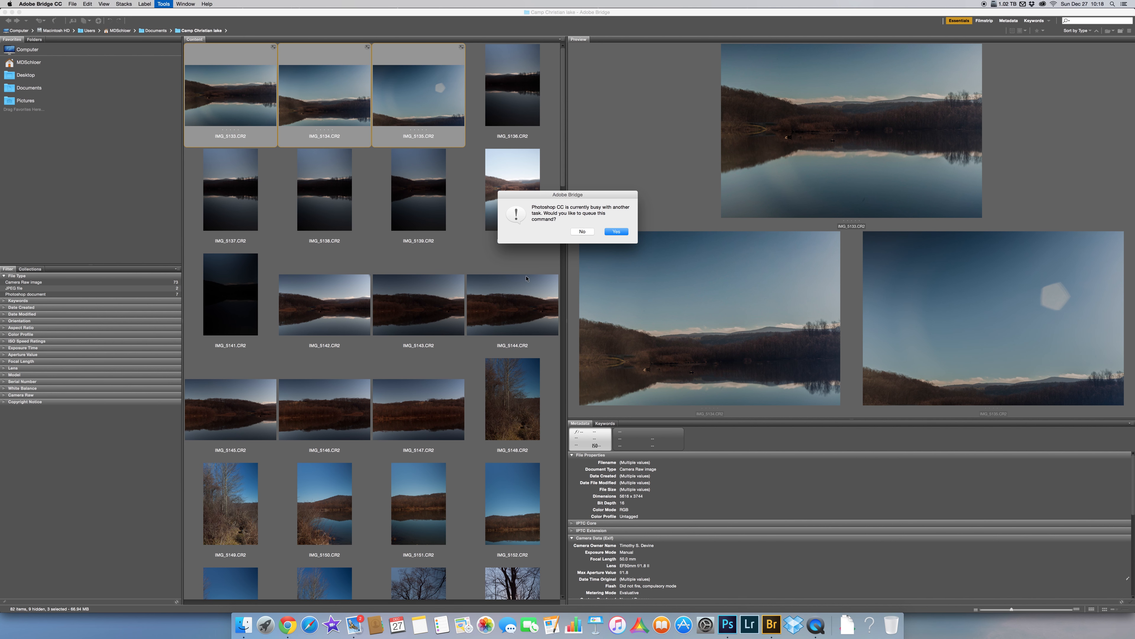
click(583, 231)
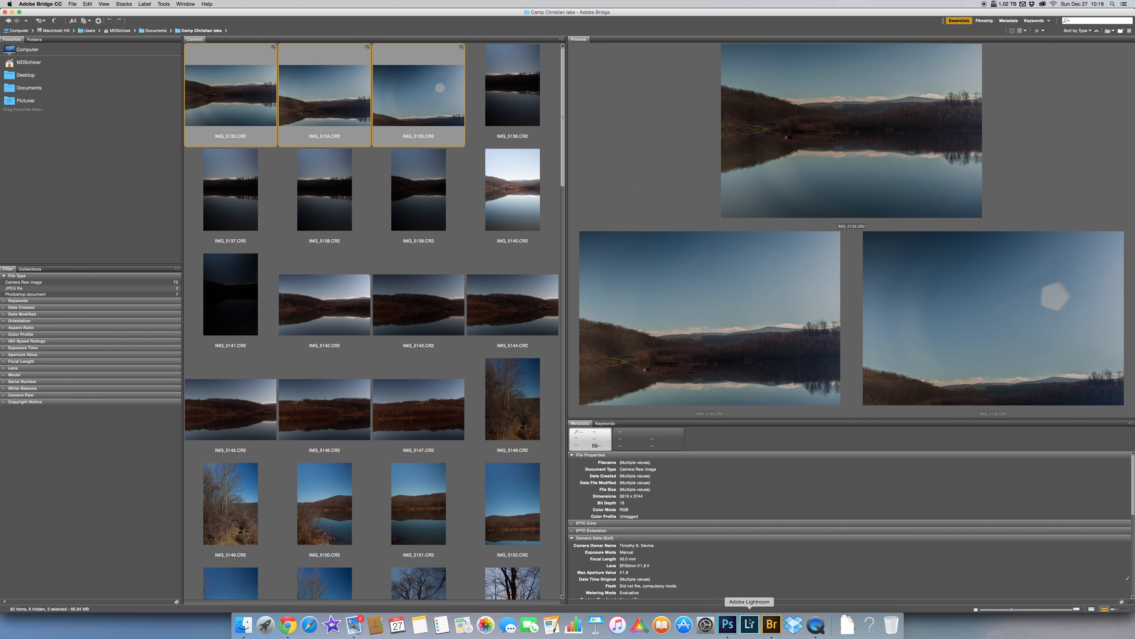
Switch to Photoshop, activate the Move tool in place of the Eraser, and return to Adobe Bridge.
click(729, 626)
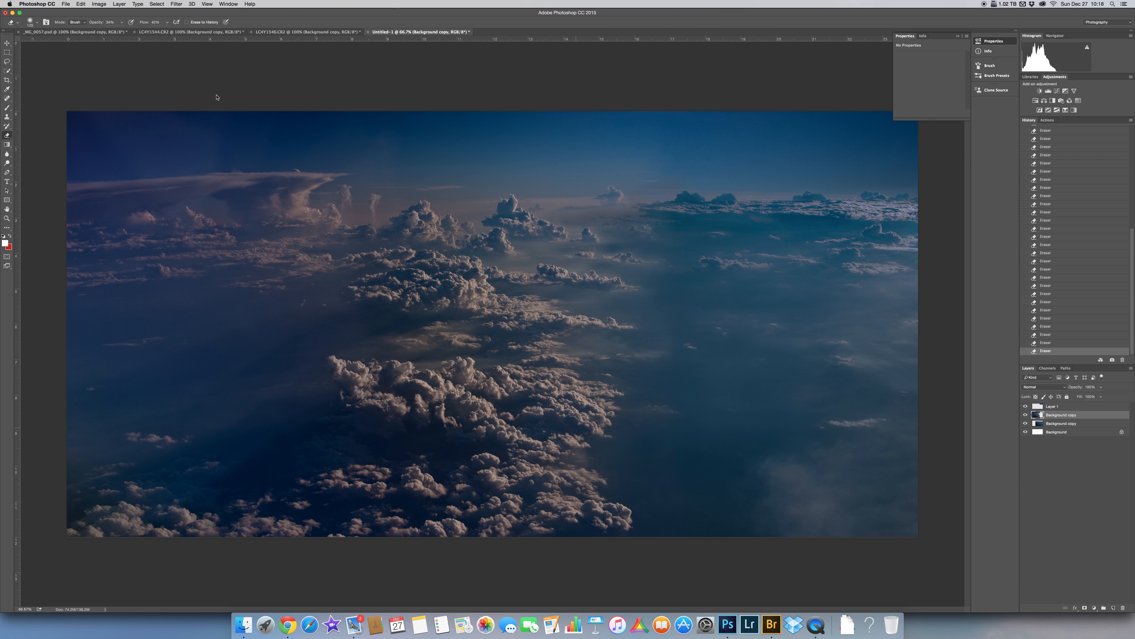
key(v)
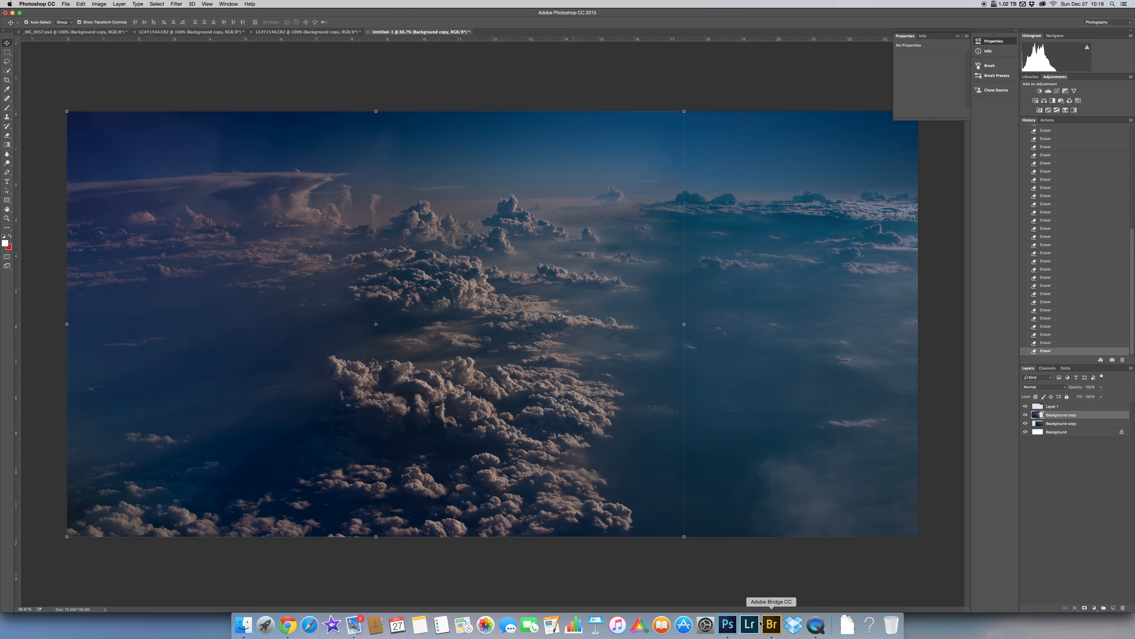
click(772, 629)
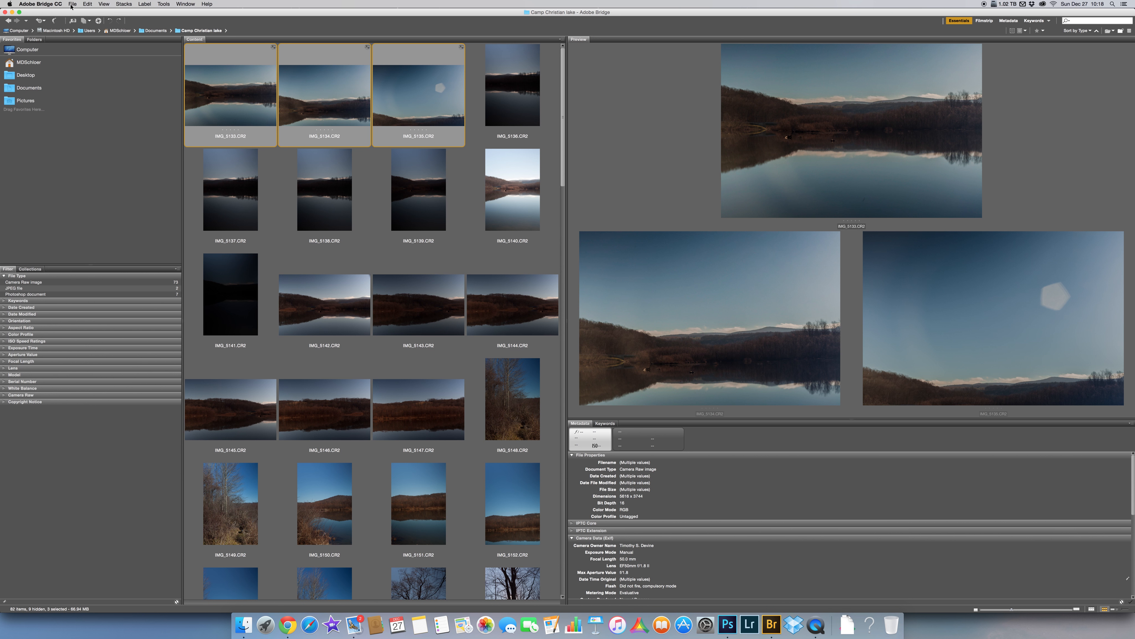
Merge the three selected lake photos in Photoshop with Photomerge, using the Auto layout and Blend Images Together.
click(163, 4)
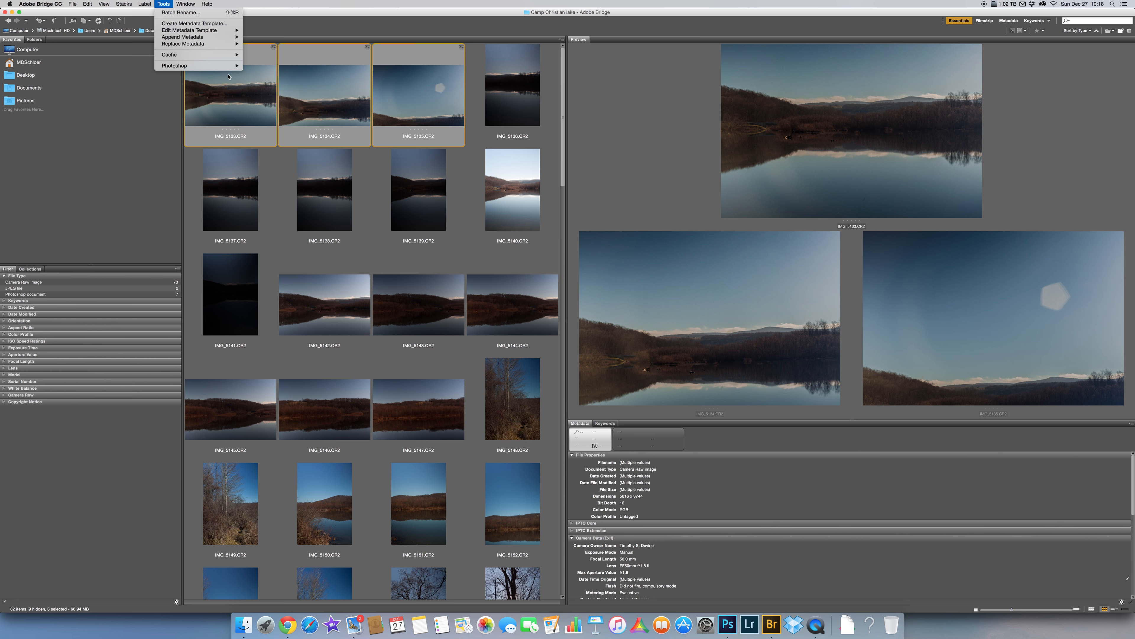
click(282, 109)
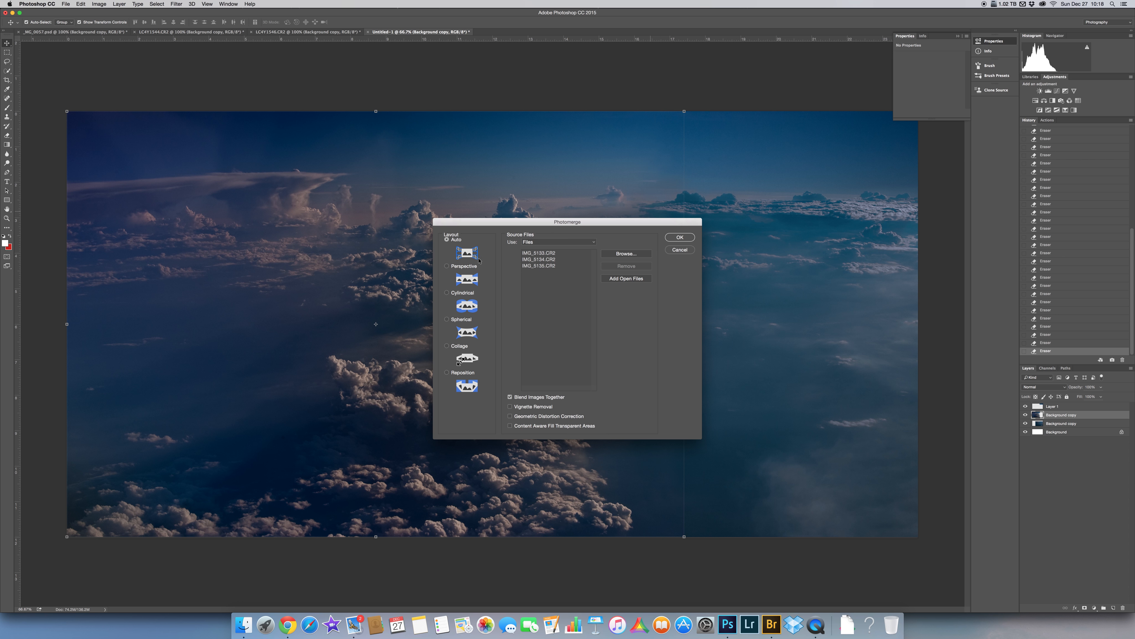
click(674, 241)
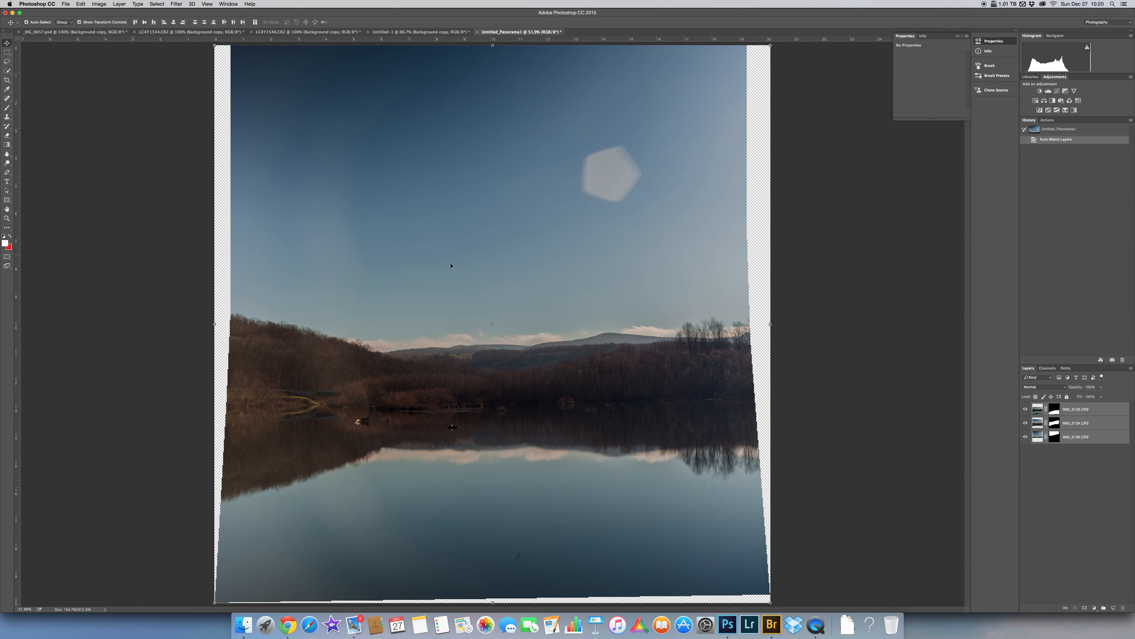
Hide and show the IMG_5133 and IMG_5135 layers in turn to examine what each contributes to the panorama.
click(1026, 410)
click(1026, 437)
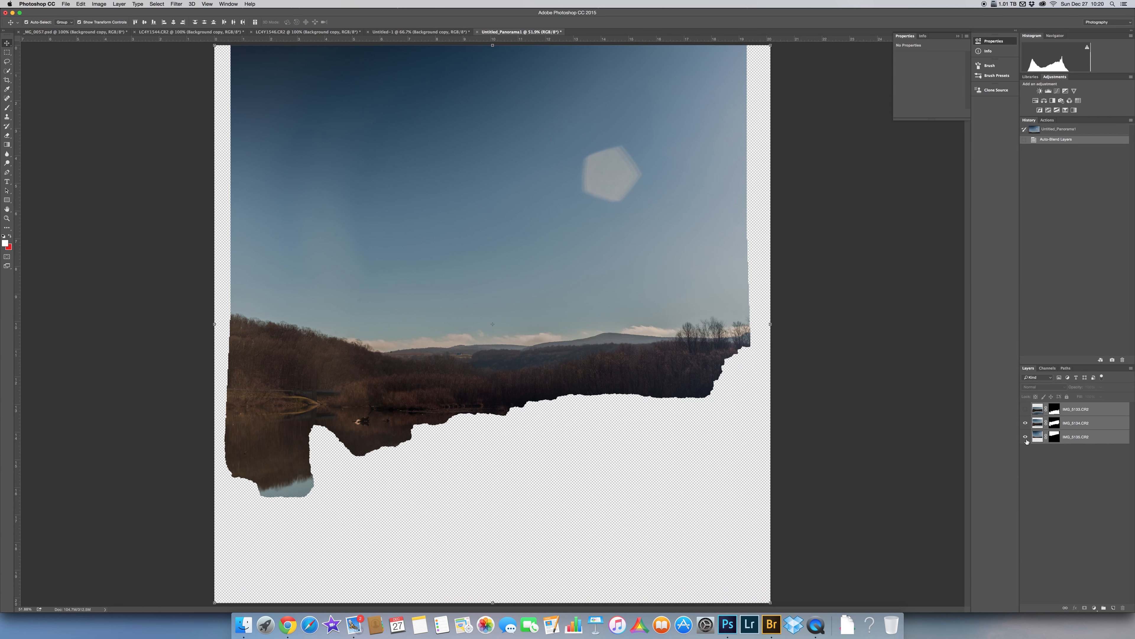
click(1026, 409)
click(1026, 437)
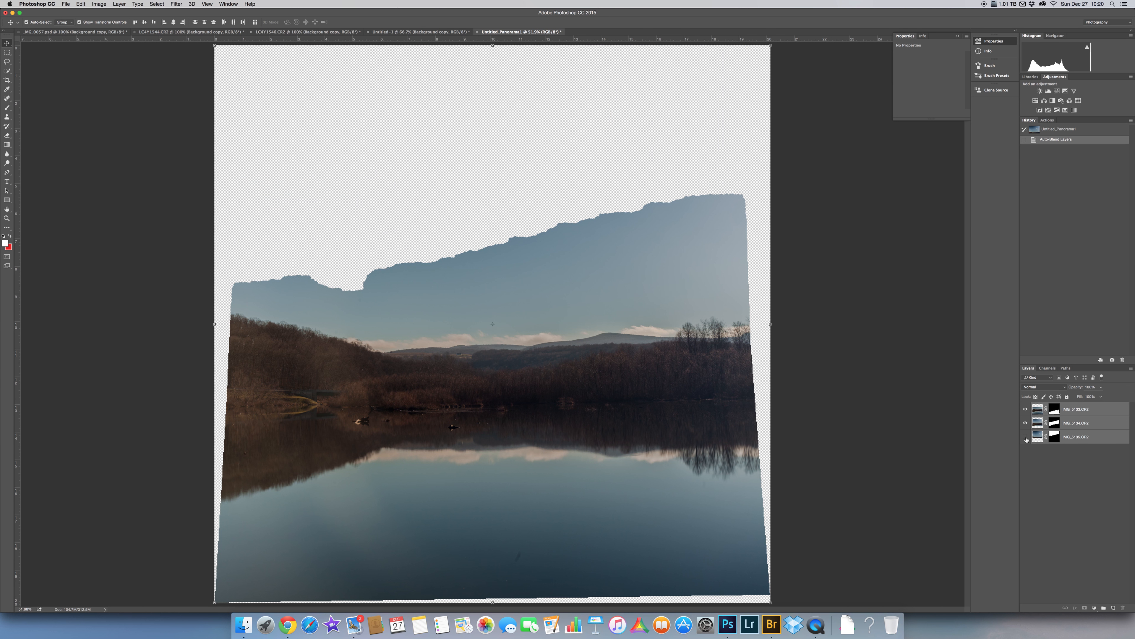
click(1026, 437)
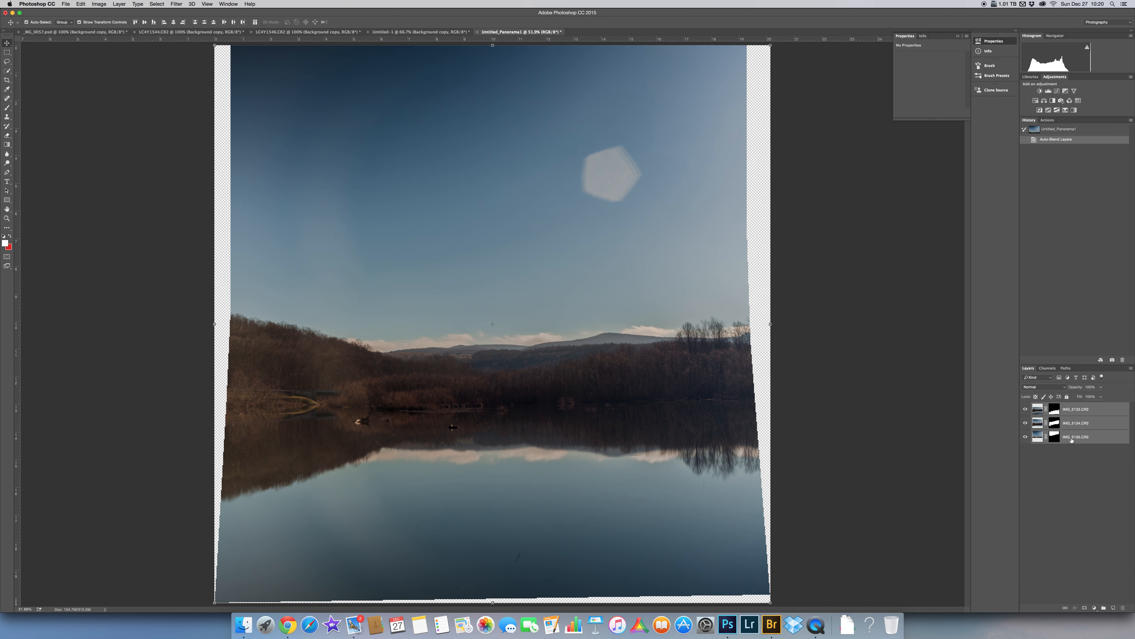
Duplicate the three masked panorama layers and merge the copies into a single layer above the originals.
right_click(1096, 440)
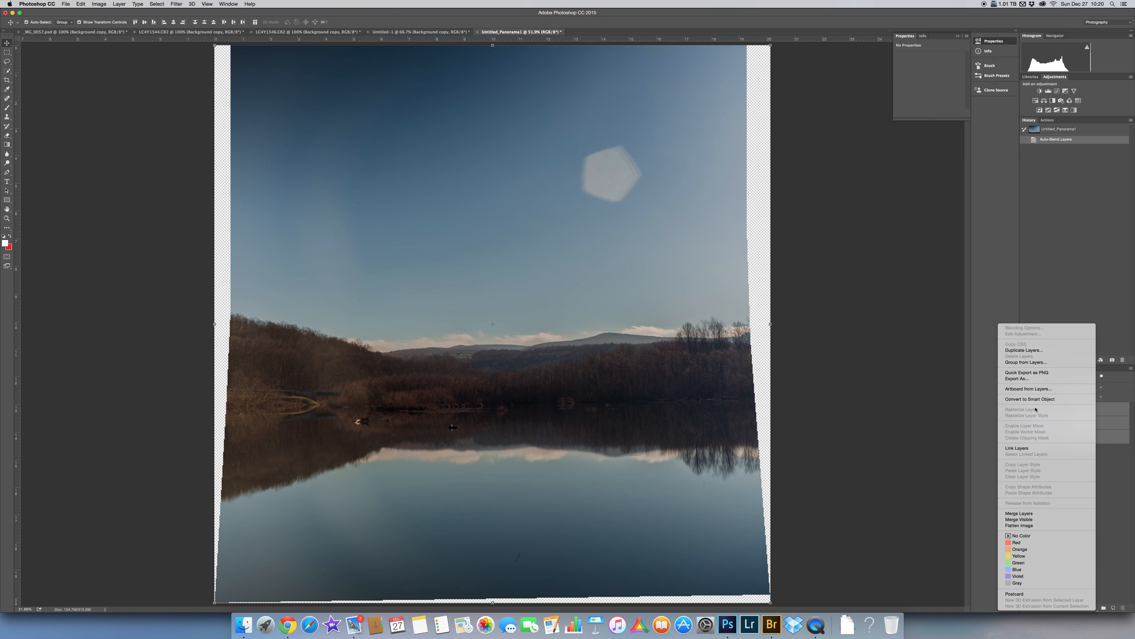
click(1028, 350)
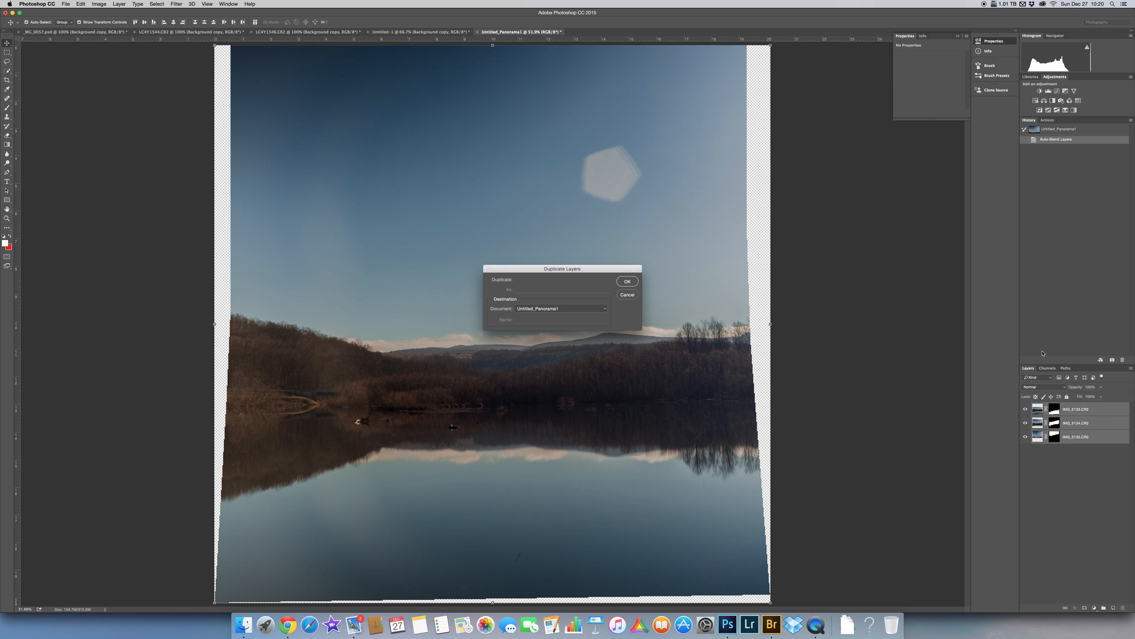
key(Return)
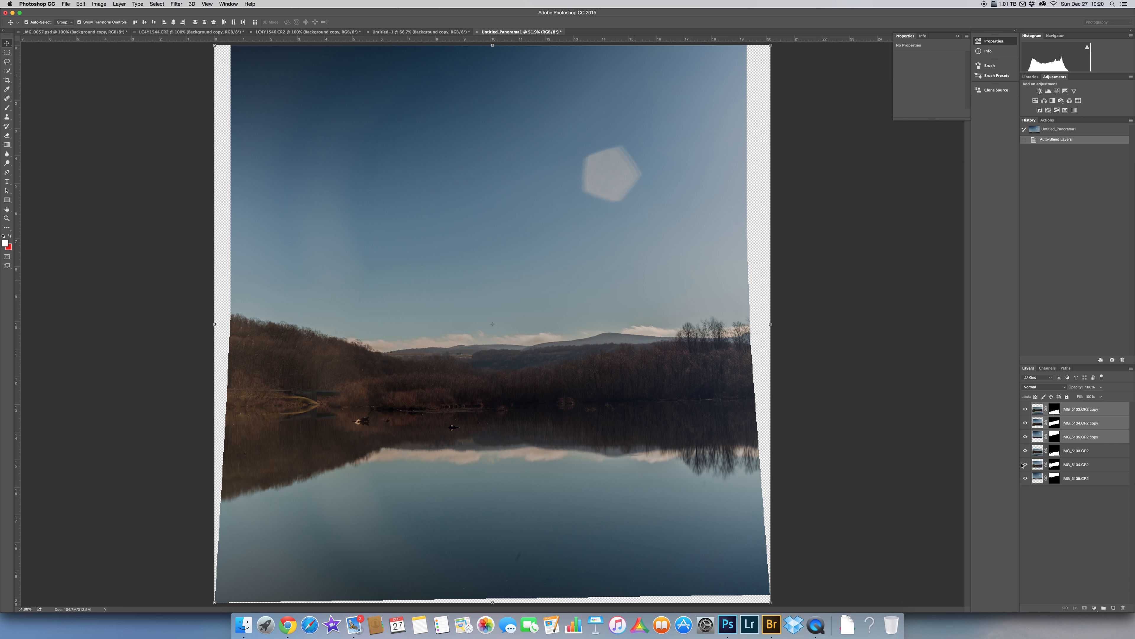
right_click(1090, 423)
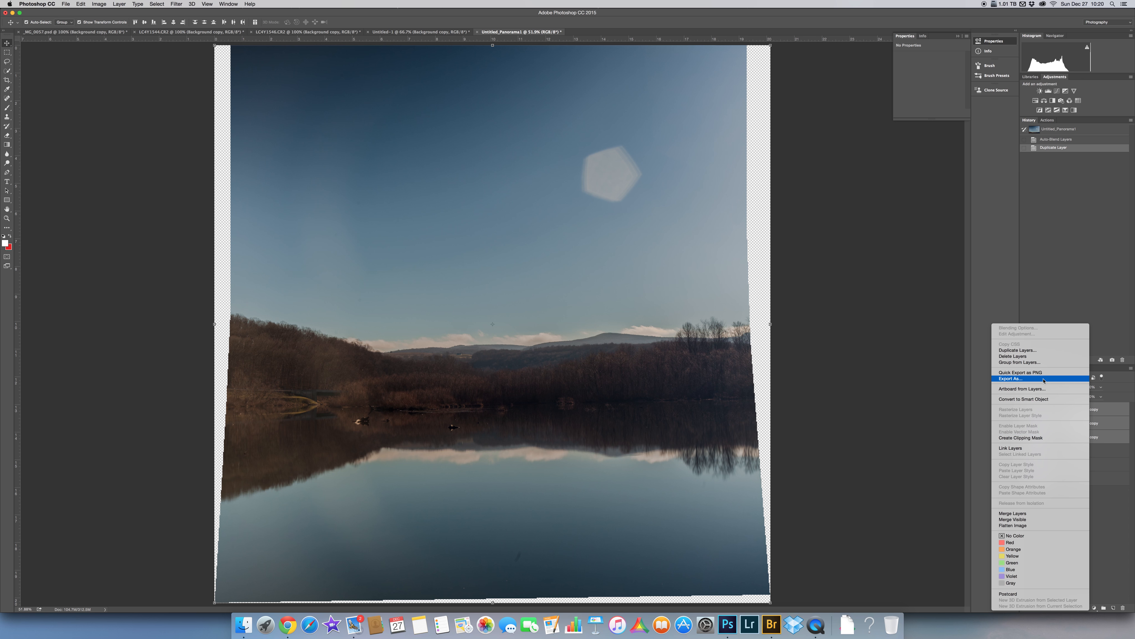
click(1036, 515)
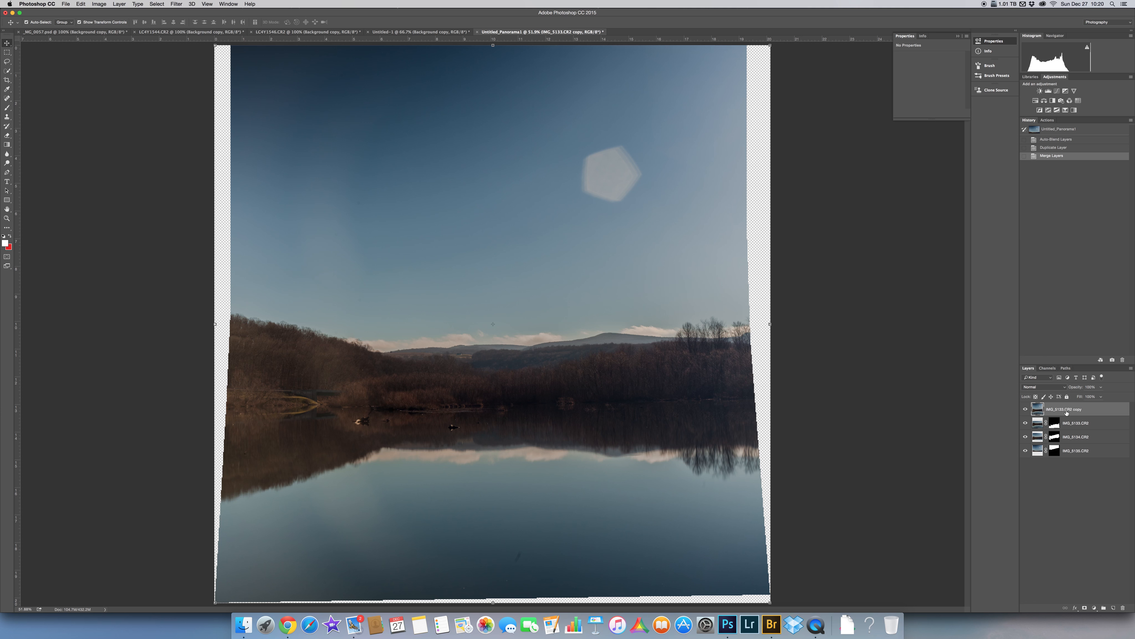
Duplicate the merged panorama layer within the same document, keeping the default name.
right_click(1091, 412)
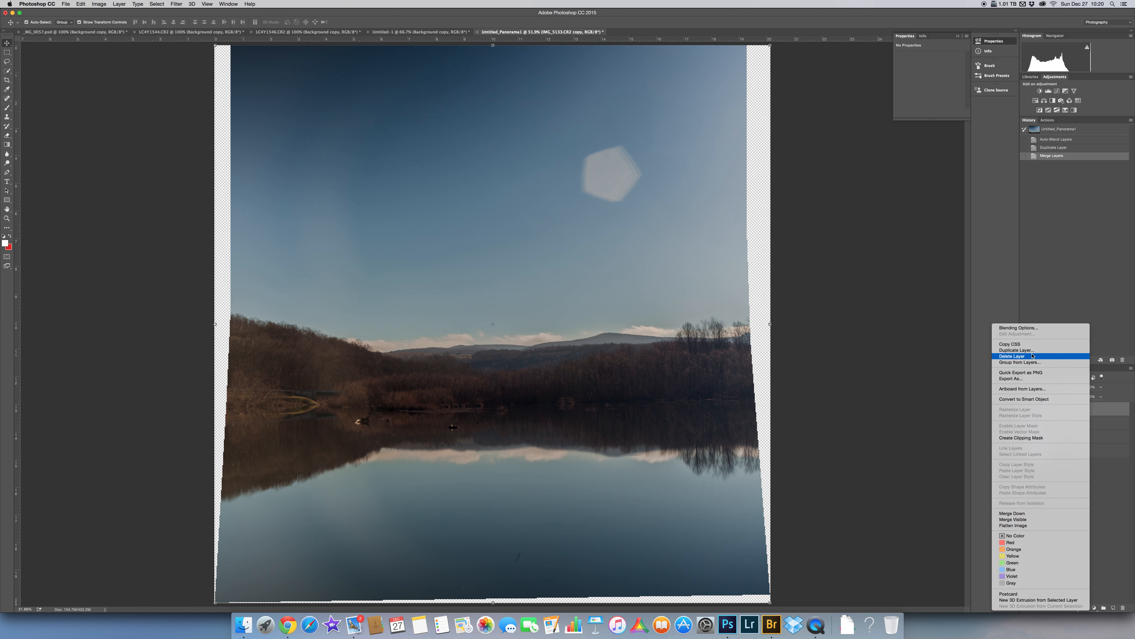
click(1017, 350)
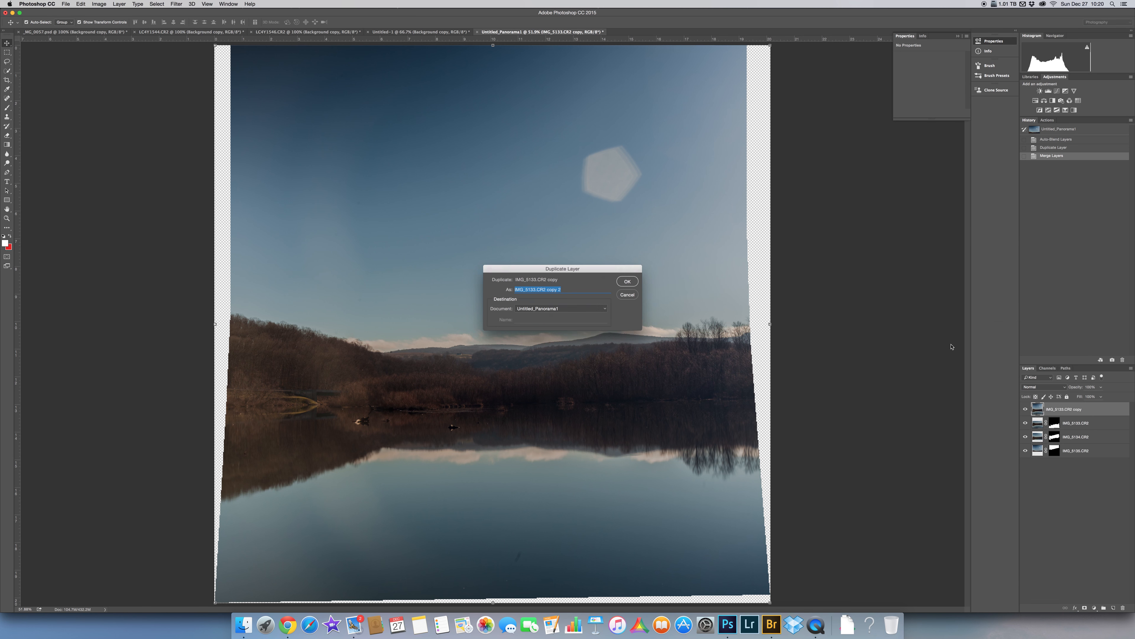
click(625, 281)
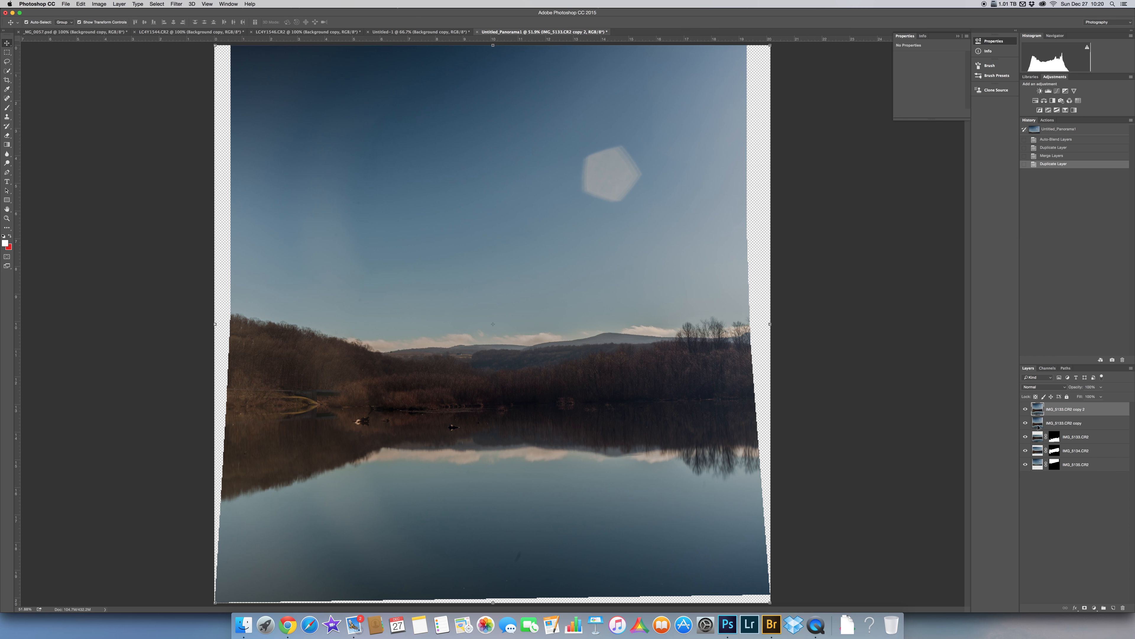
Rename the lower merged panorama layer "Base copy" and its duplicate at the top of the stack "Working Copy".
double_click(1062, 424)
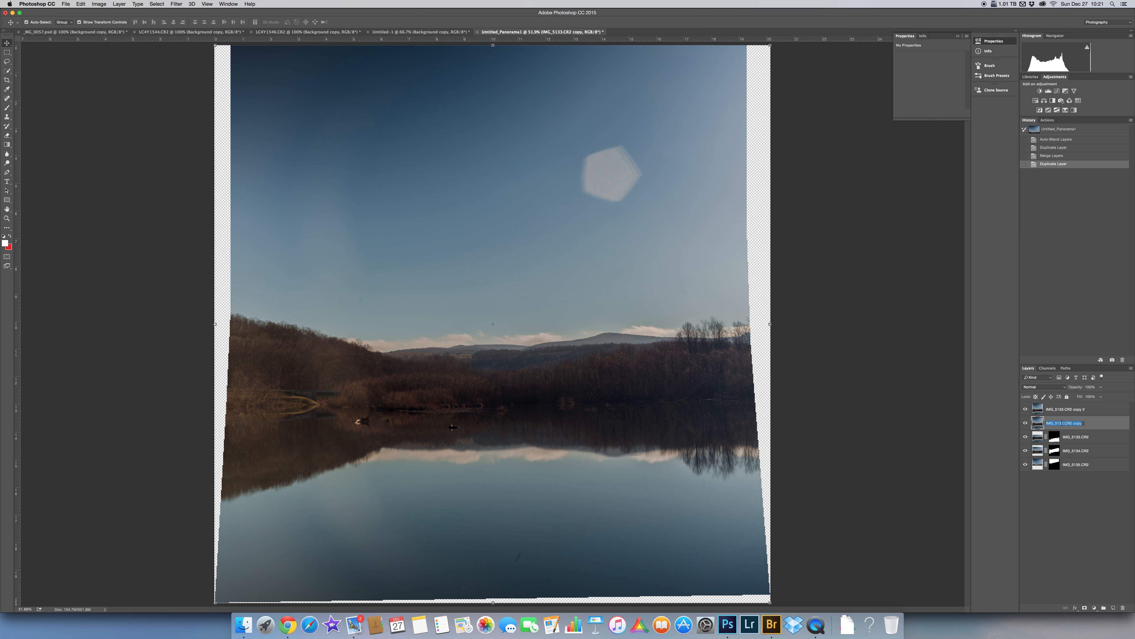
text(Base copy)
key(Return)
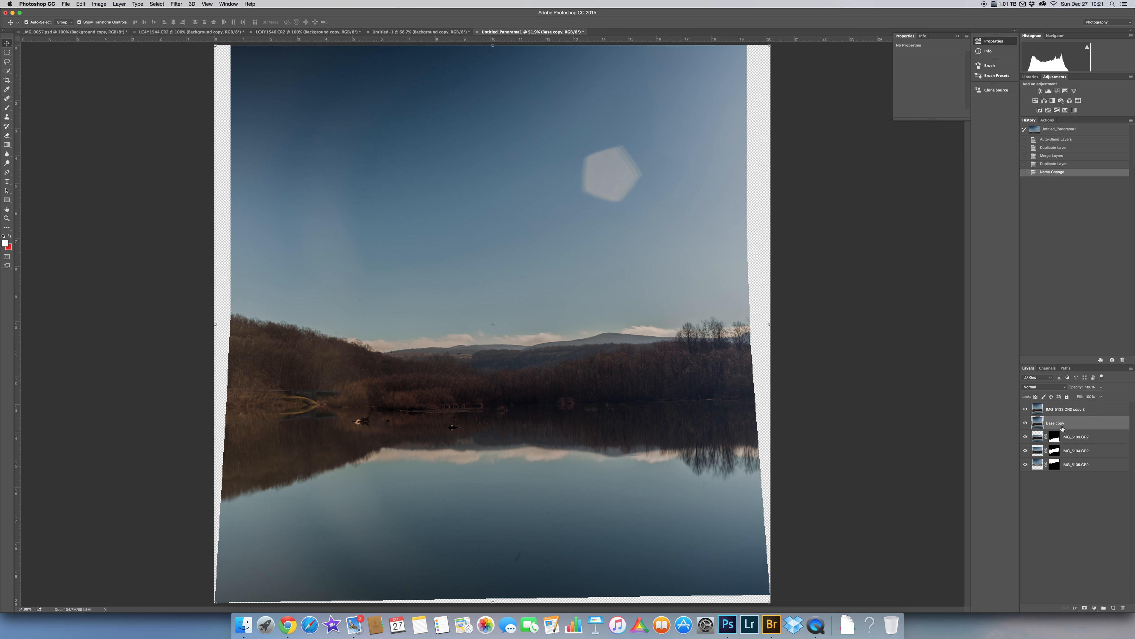
double_click(1062, 411)
text(Working Copy)
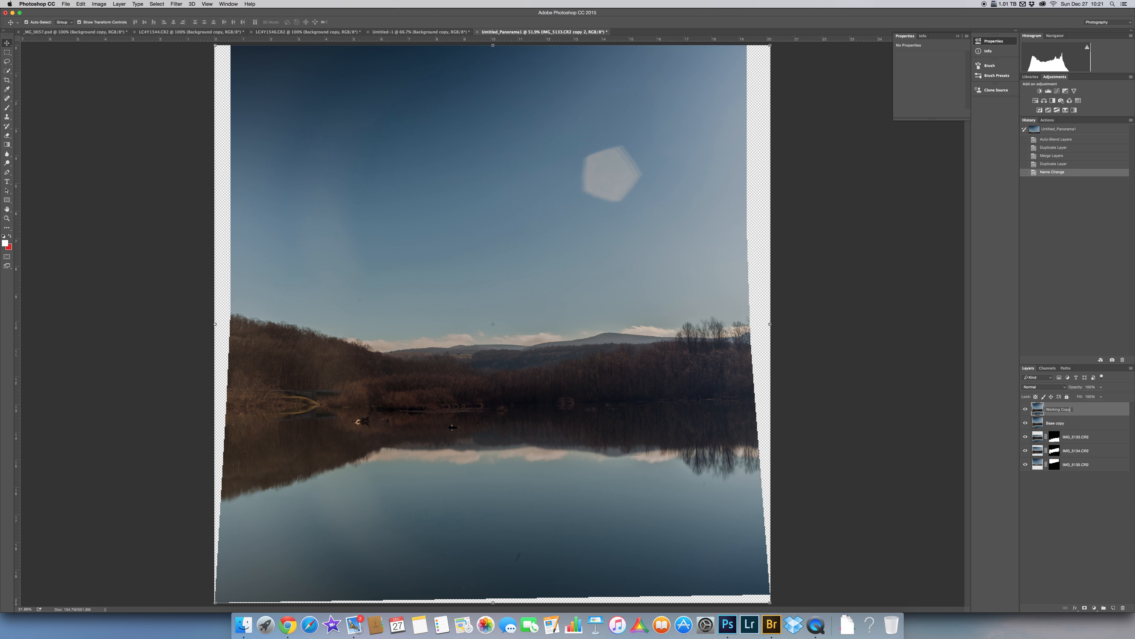
key(Return)
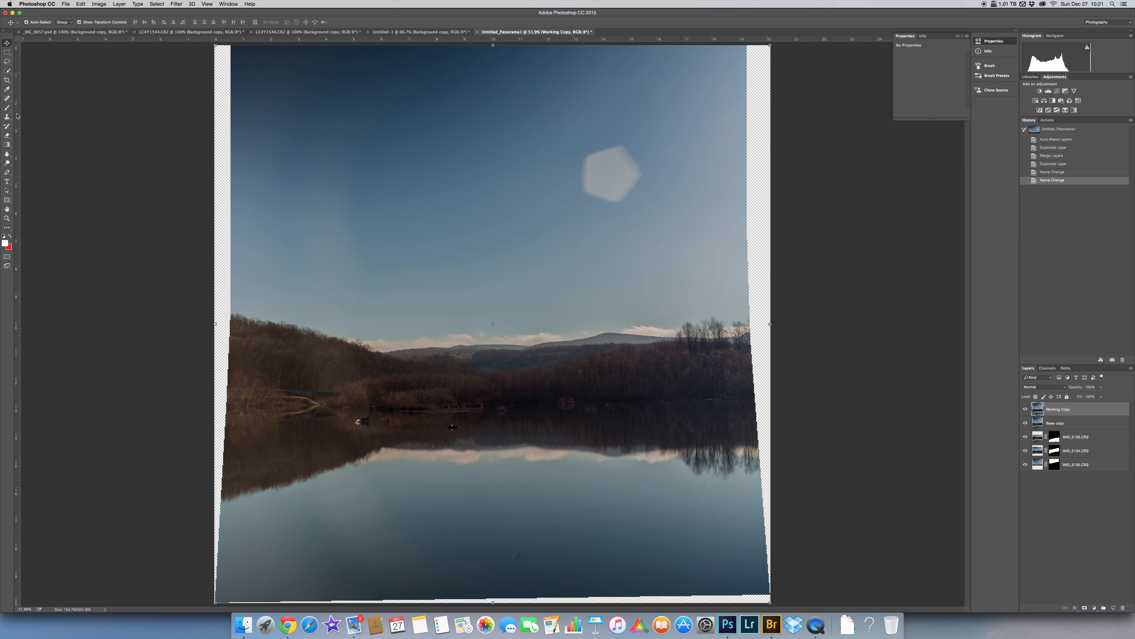
Remove the pentagonal lens flare from the sky on Working Copy with an enlarged Spot Healing Brush, hiding all the layers beneath.
click(7, 99)
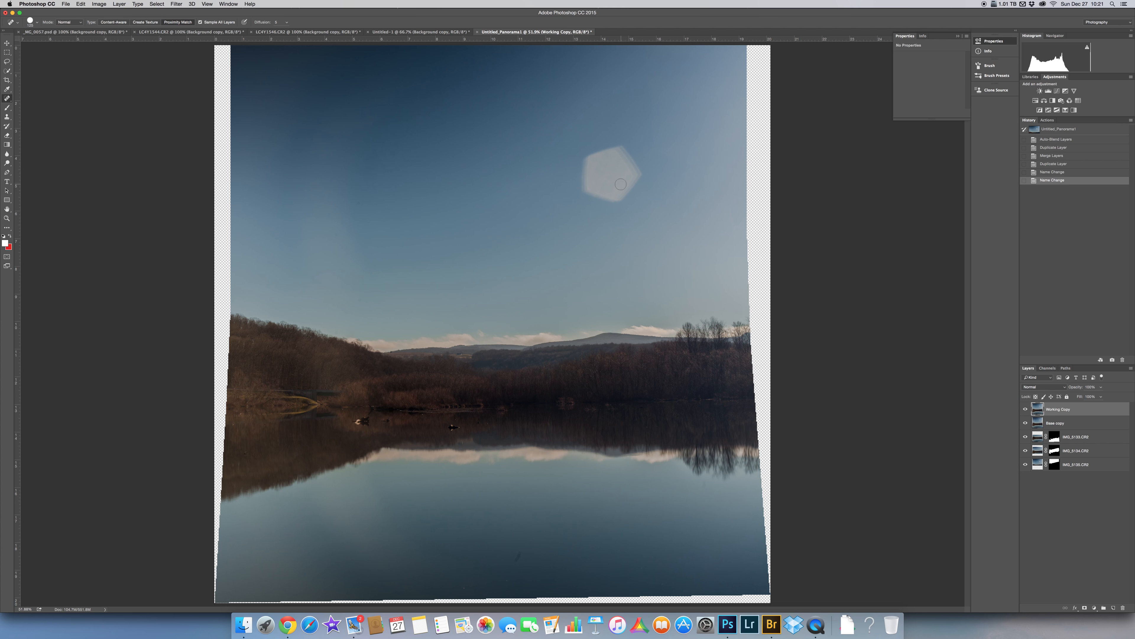
key(bracketright)
key(bracketright)
key(bracketright)
key(bracketright)
key(bracketright)
key(bracketleft)
key(bracketleft)
key(bracketleft)
key(bracketleft)
key(bracketright)
key(bracketright)
key(bracketright)
key(bracketright)
key(bracketleft)
key(bracketright)
key(bracketright)
key(bracketright)
key(bracketright)
click(610, 173)
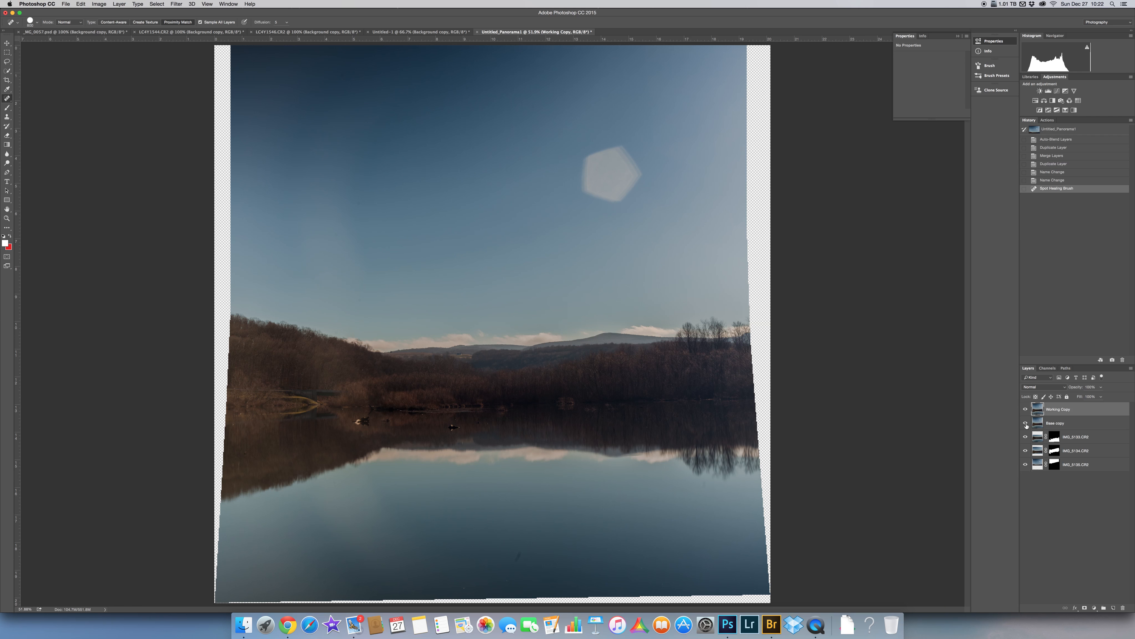
click(1025, 444)
click(611, 172)
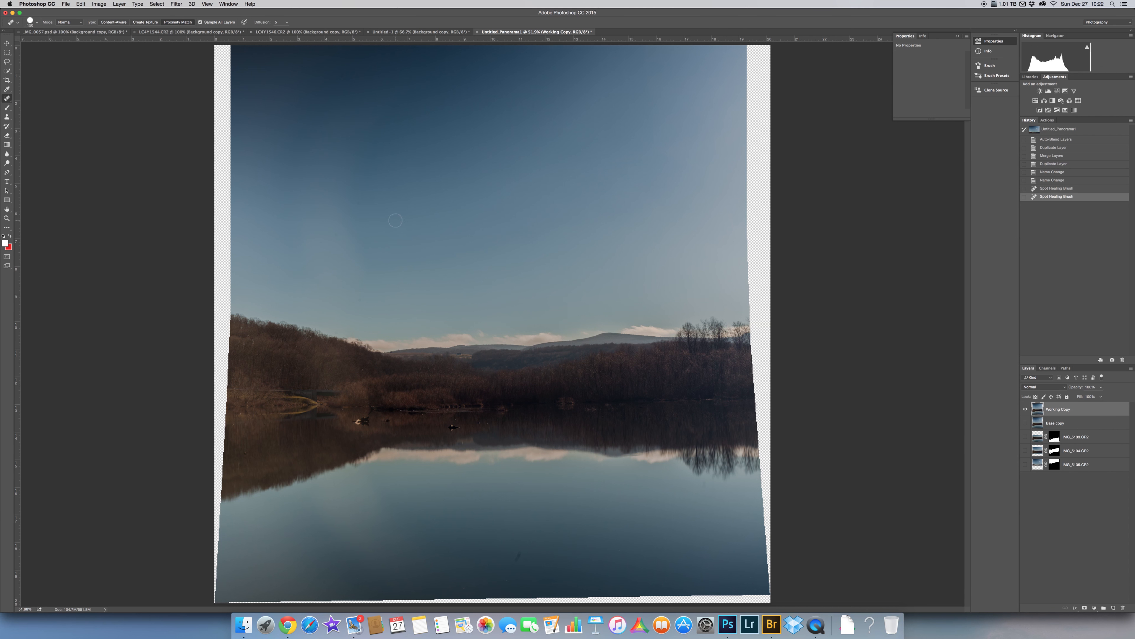
Heal the small dust spots in the left part of the sky with the Spot Healing Brush.
click(359, 203)
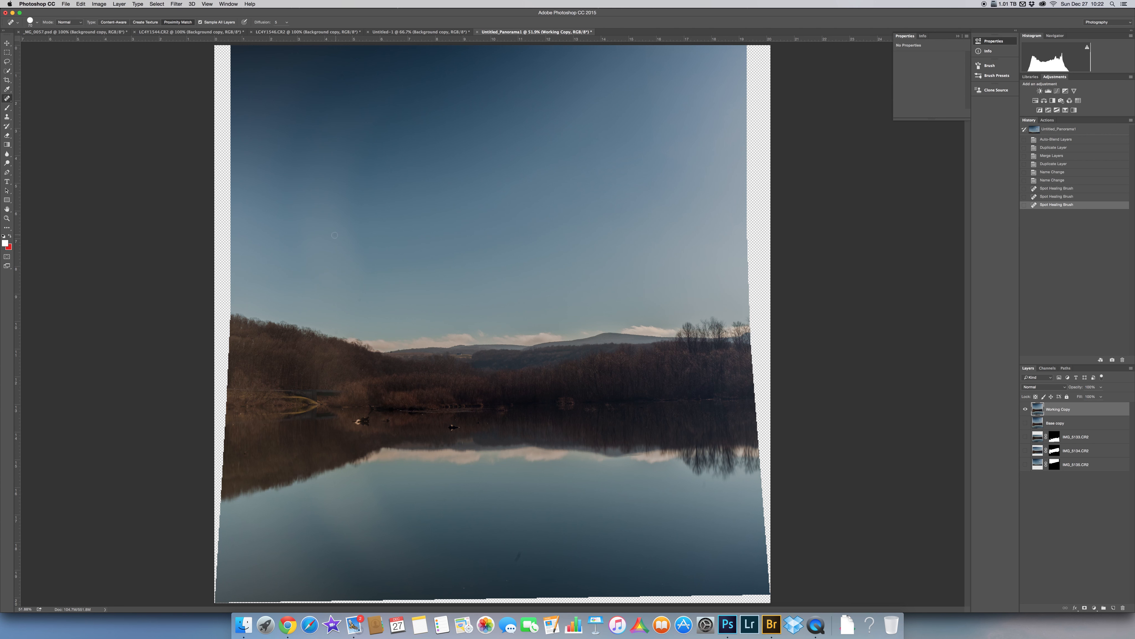
click(309, 217)
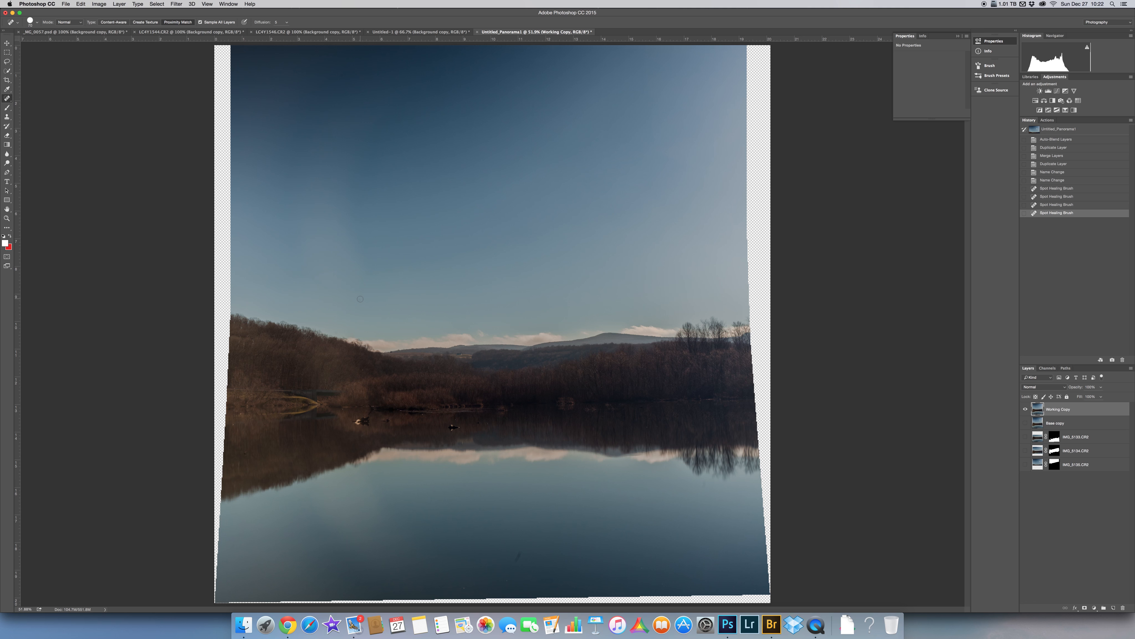
click(360, 299)
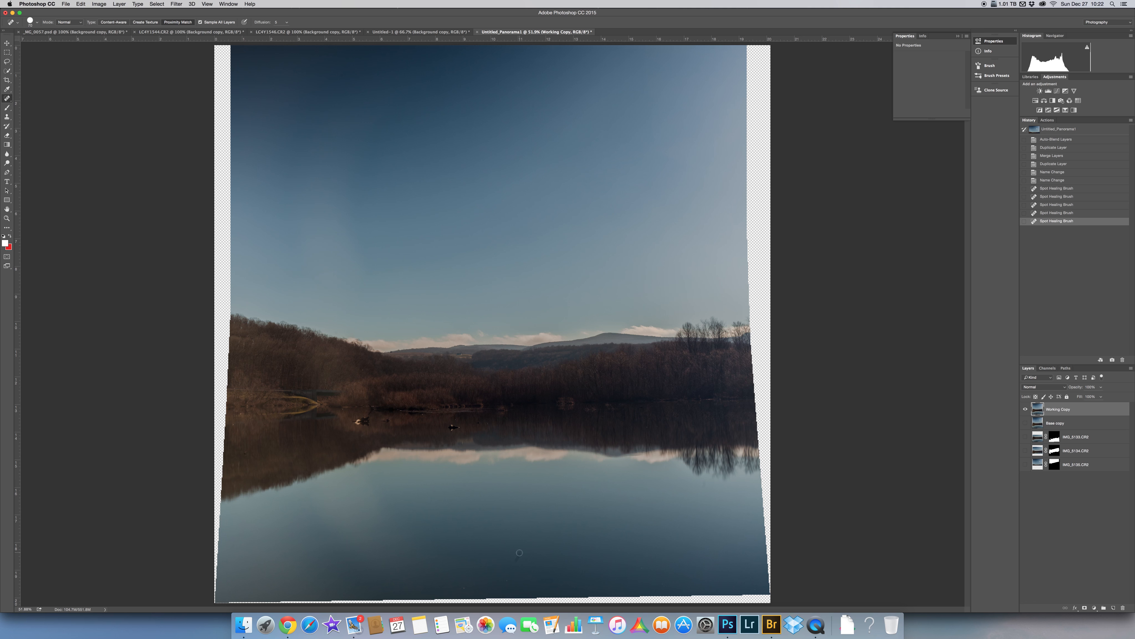
Heal the small blemish in the lower part of the lake water on Working Copy with the Spot Healing Brush.
drag(520, 553, 515, 563)
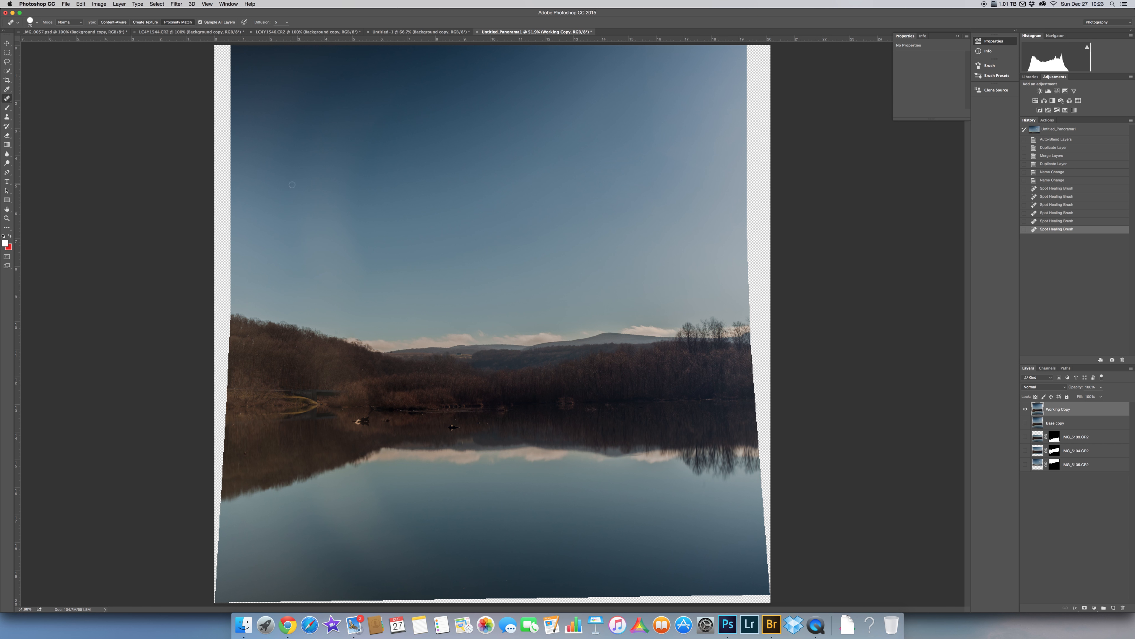
Crop the panorama on all four sides to cut away the transparent edges left by the merge.
click(7, 80)
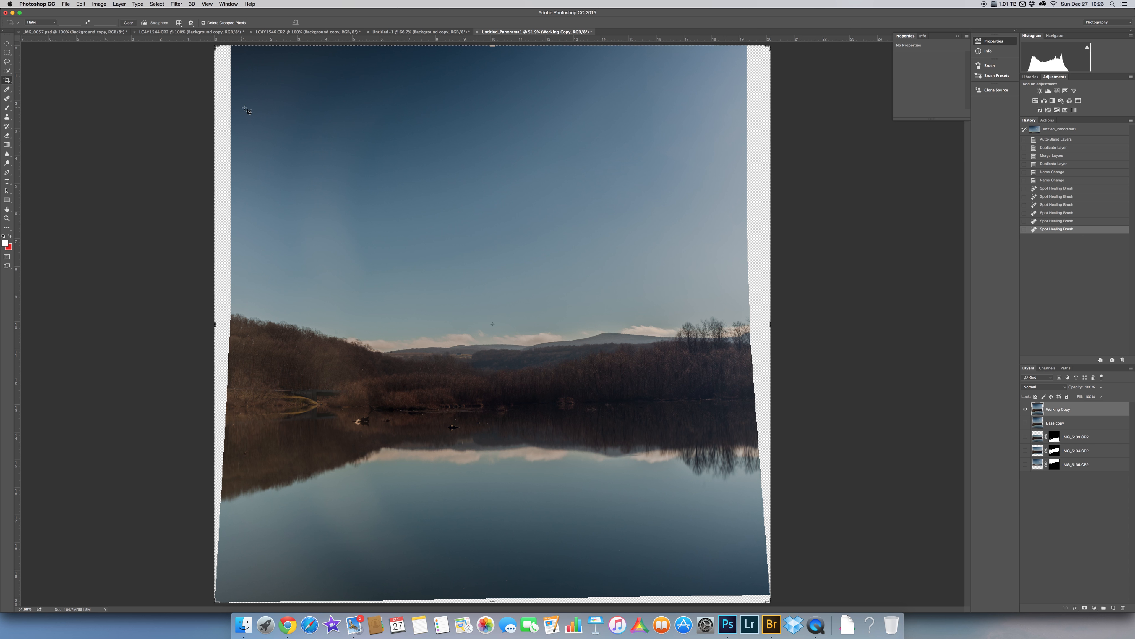
drag(215, 324, 227, 329)
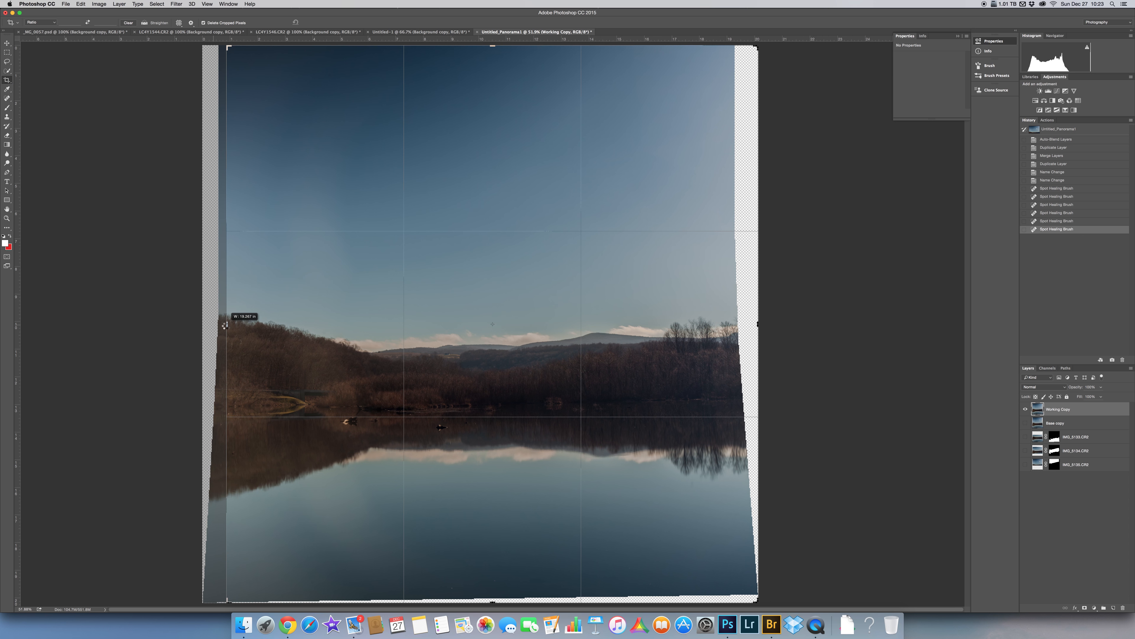
drag(493, 604, 493, 595)
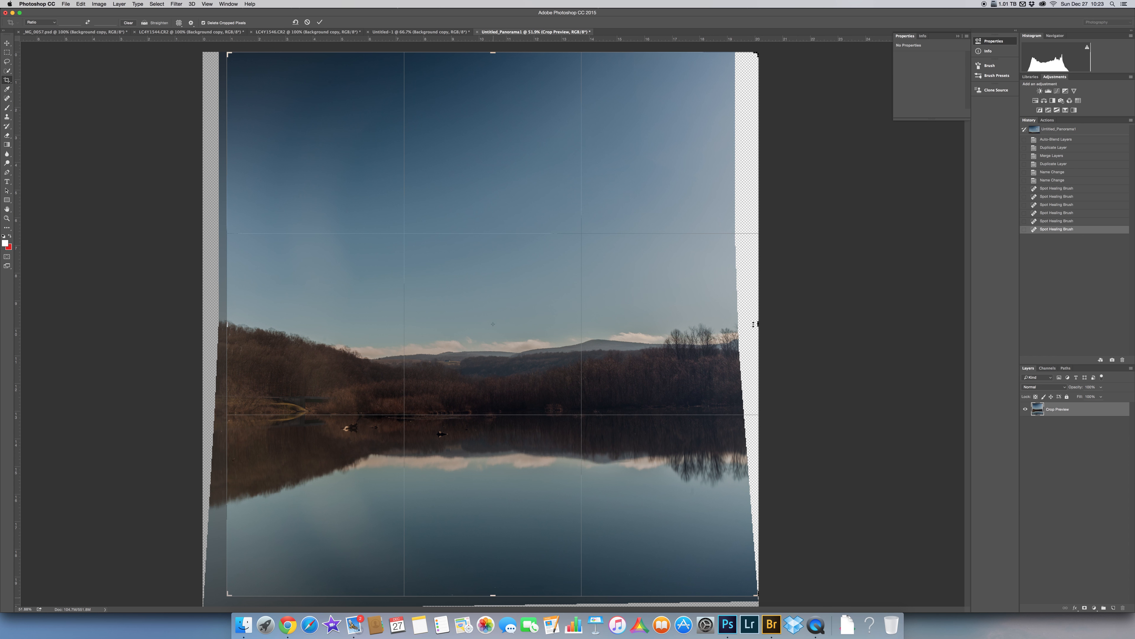
drag(757, 323, 739, 326)
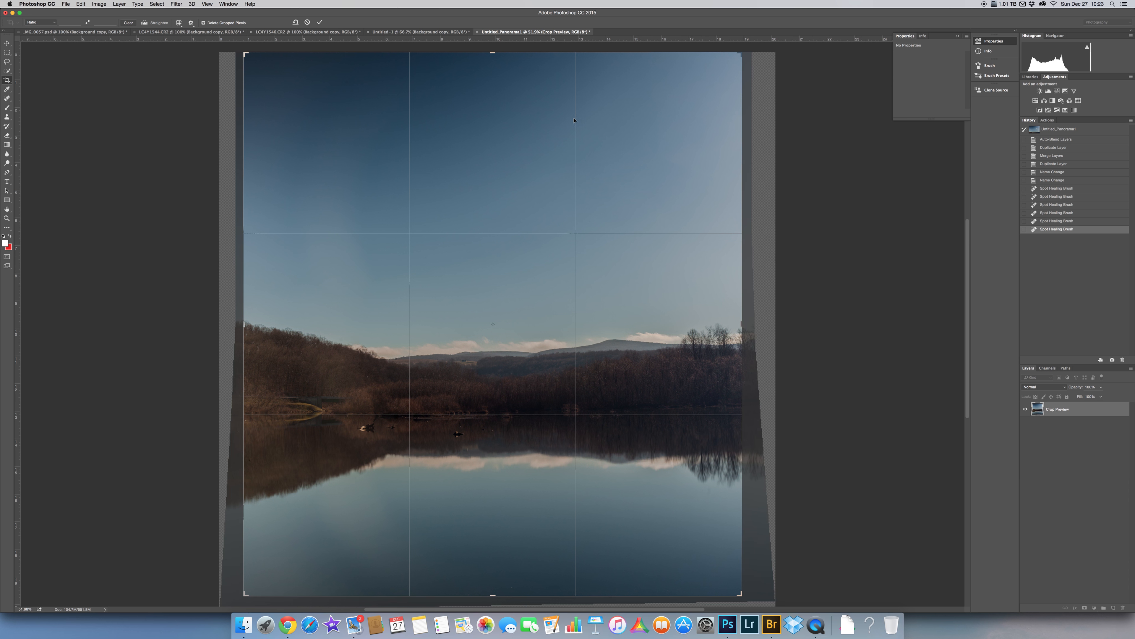
drag(494, 54, 494, 56)
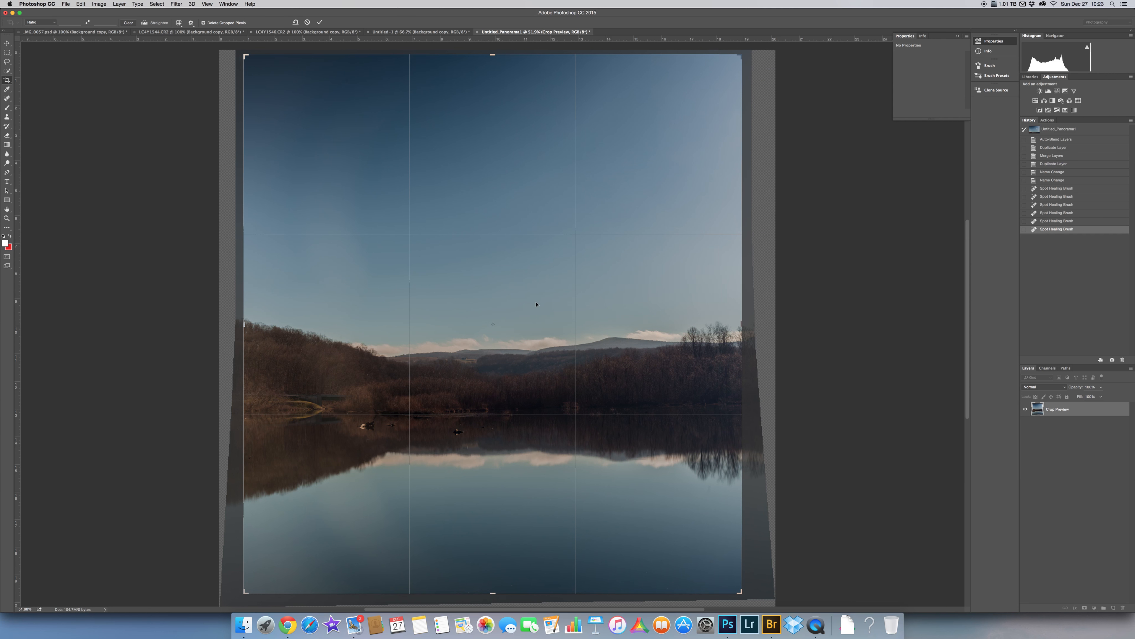
click(538, 332)
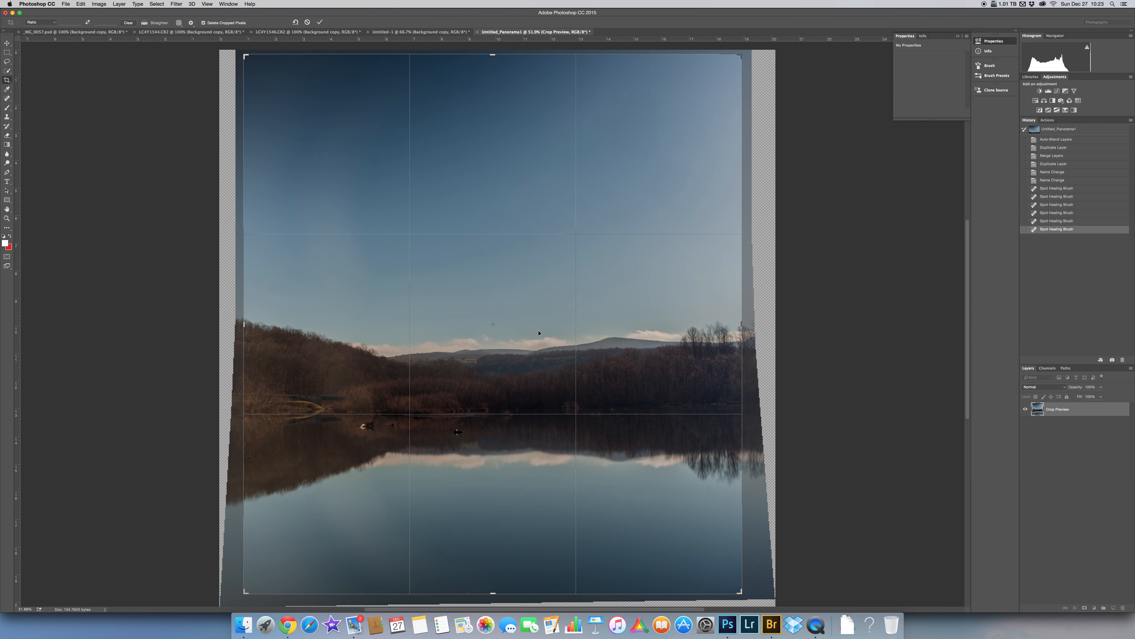
key(Return)
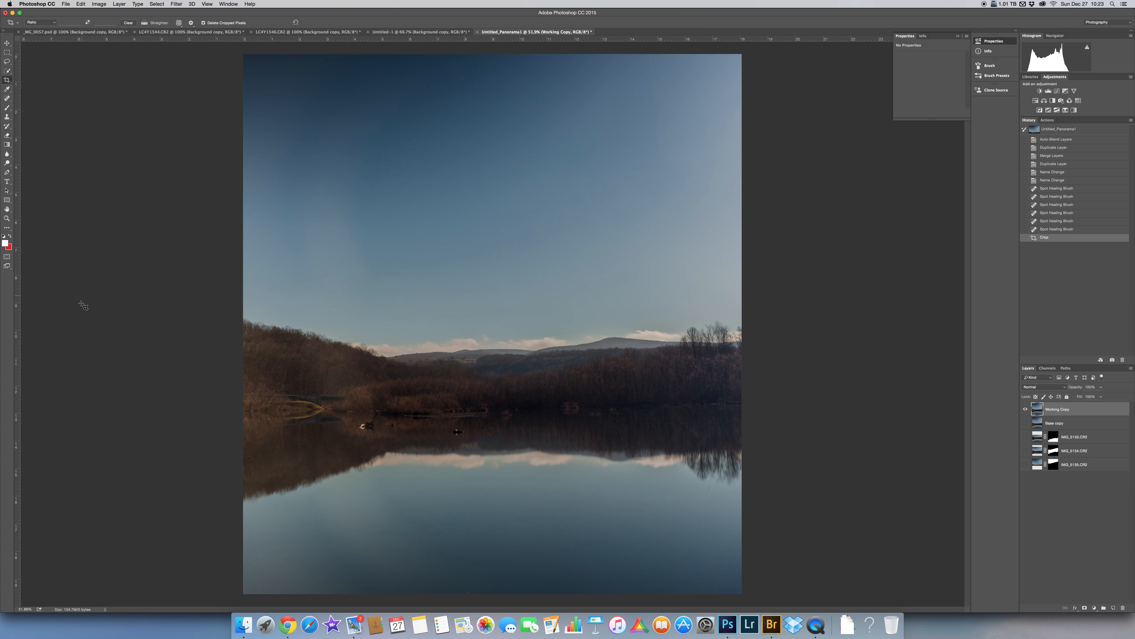
Check the far shoreline for level against a temporary horizontal guide placed along the waterline, and remove the guide.
click(6, 43)
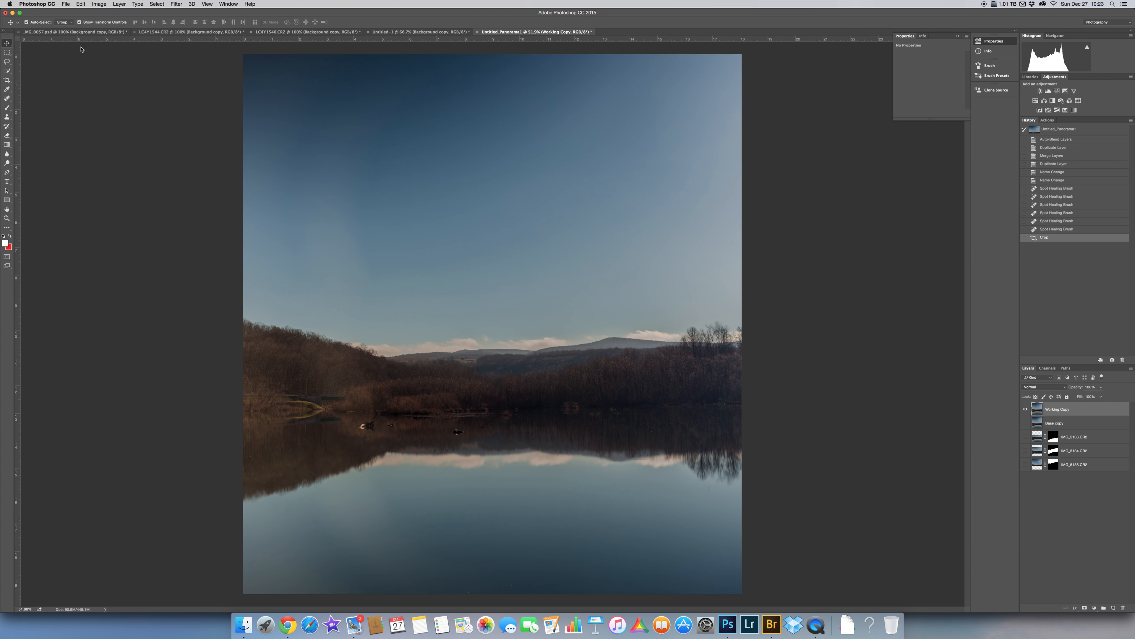
drag(162, 39, 196, 415)
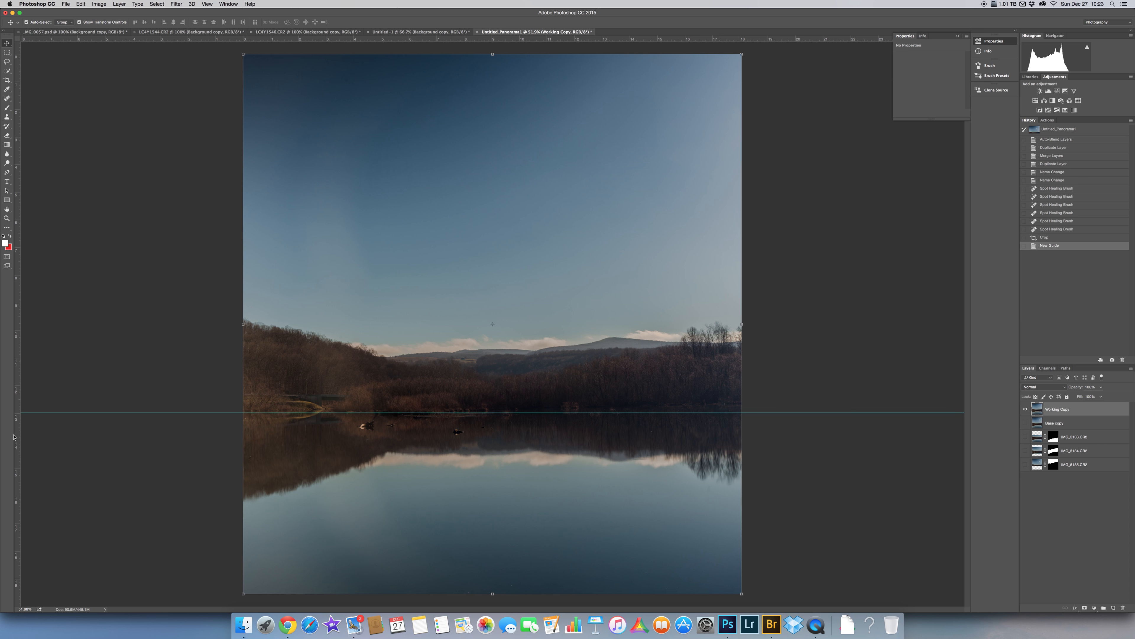
click(189, 414)
drag(189, 415, 191, 394)
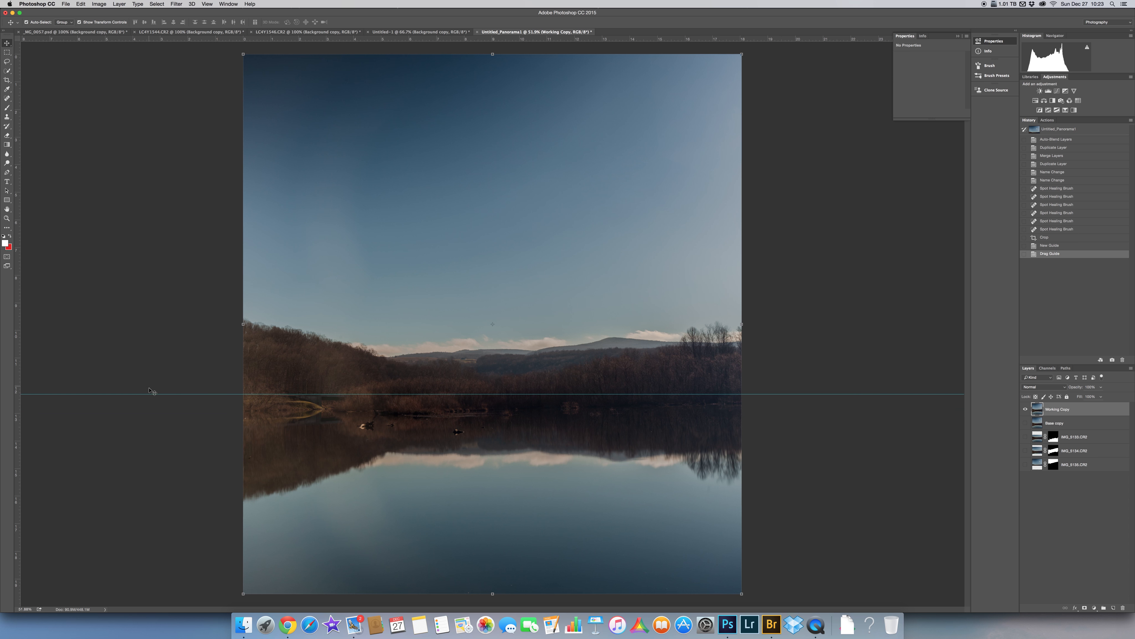
drag(149, 394, 191, 38)
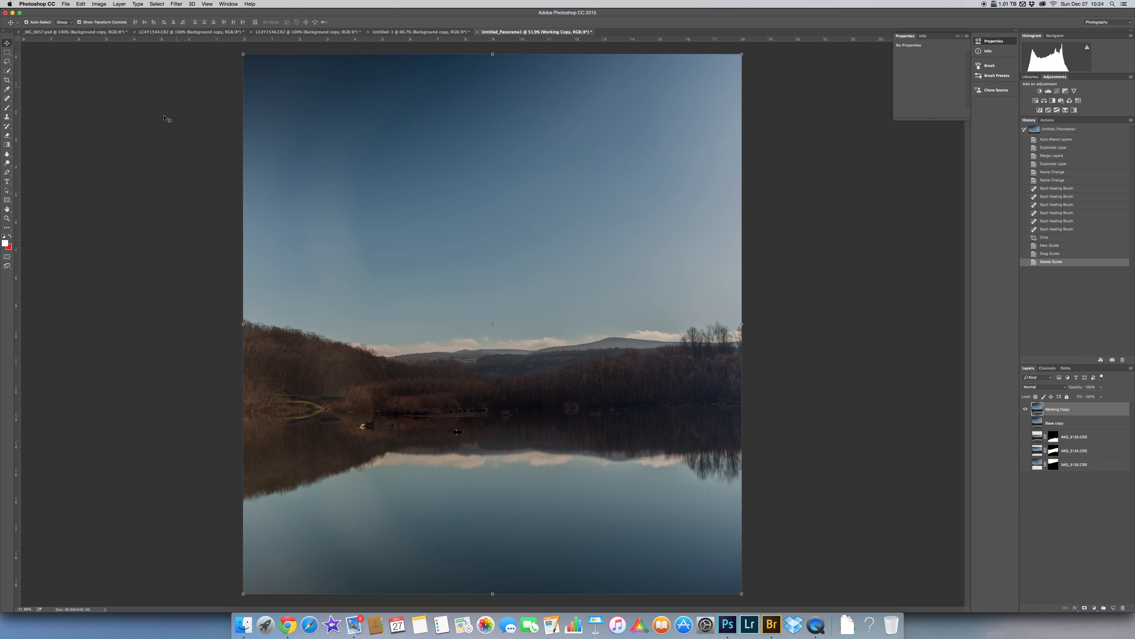